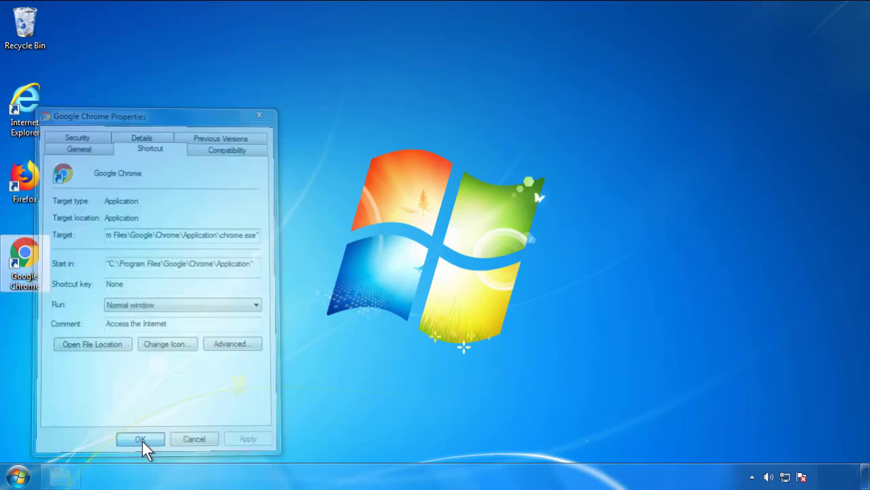
# Step: Close the Google Chrome shortcut's Properties dialog with OK and bring up the Start menu
pyautogui.click(19, 476)
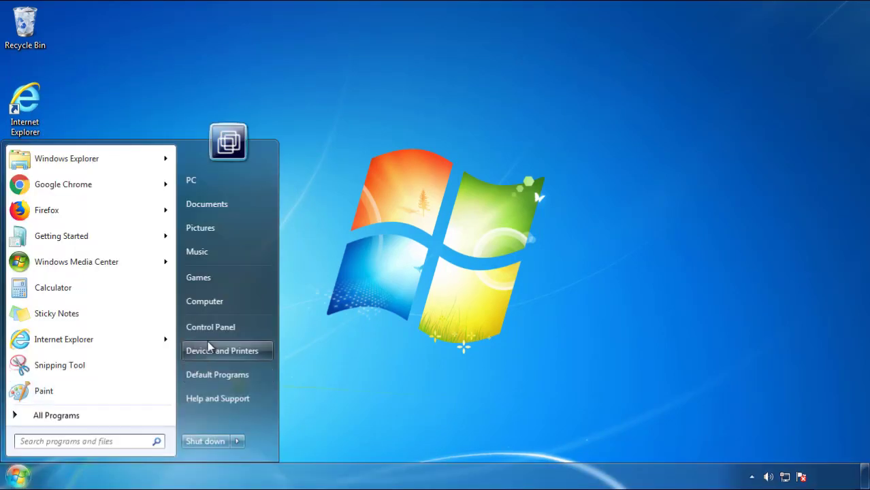
# Step: Show Control Panel's installed programs sorted by Installed On, newest first
pyautogui.click(218, 320)
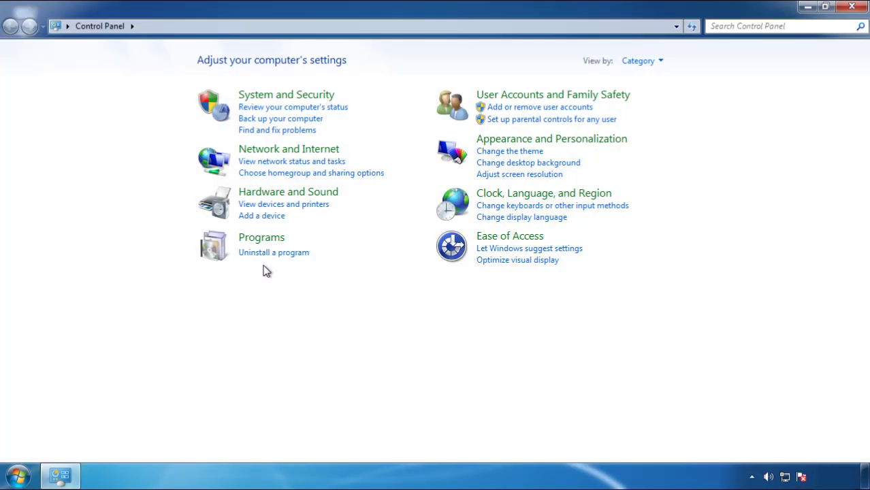
pyautogui.click(271, 254)
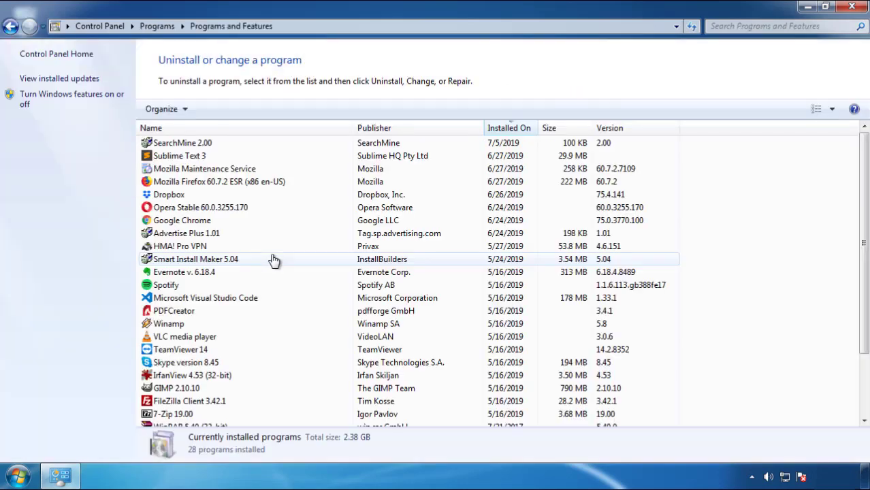
pyautogui.click(509, 129)
pyautogui.click(506, 130)
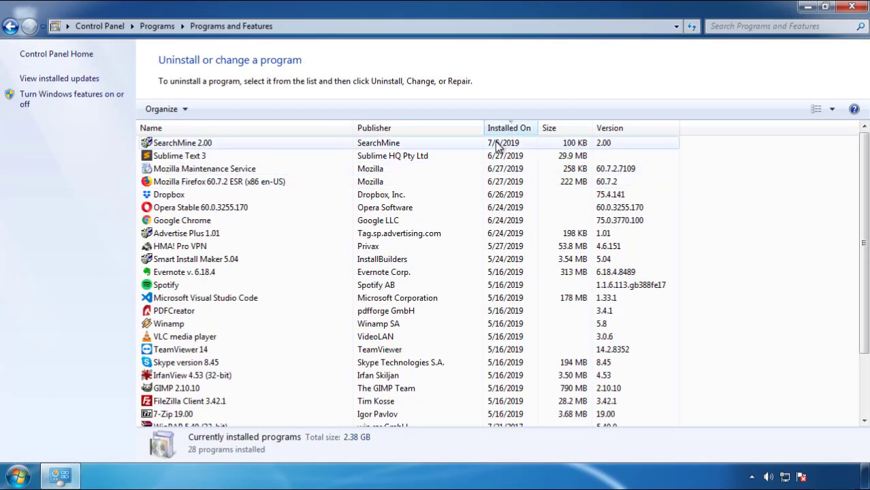
# Step: Uninstall SearchMine 2.00 and close the Programs and Features window
pyautogui.click(185, 147)
pyautogui.click(217, 110)
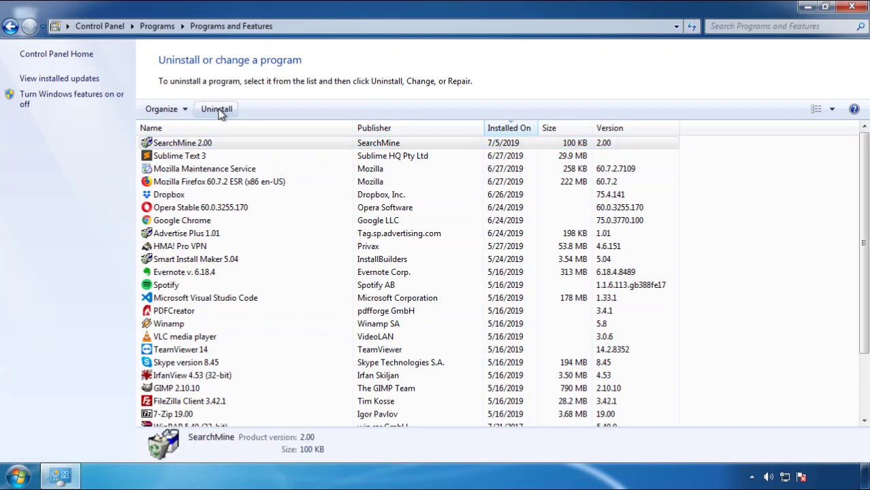
pyautogui.click(507, 362)
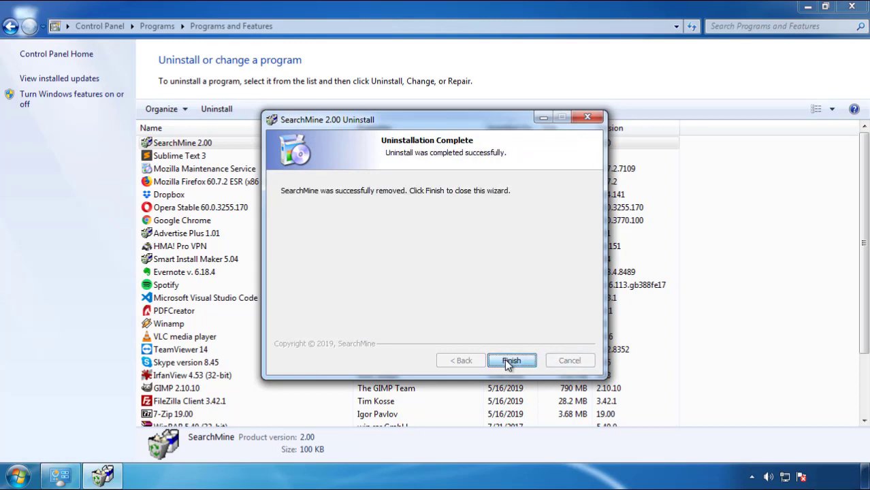
pyautogui.click(507, 360)
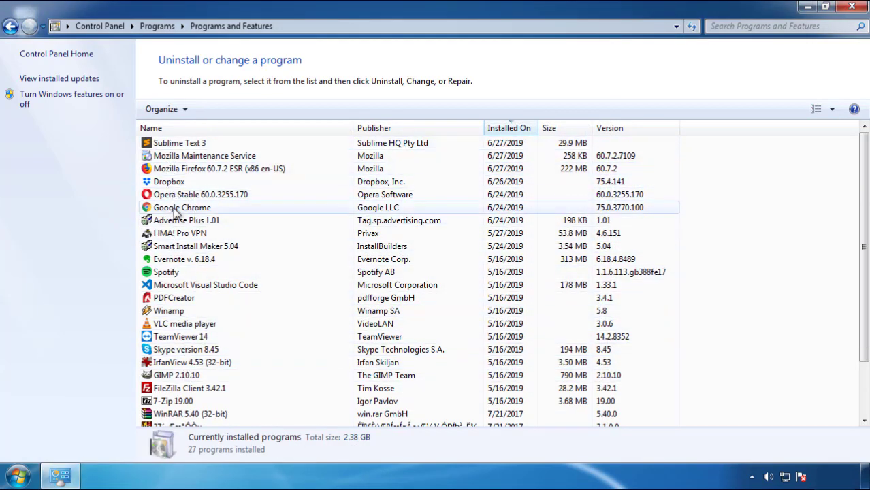
pyautogui.click(852, 8)
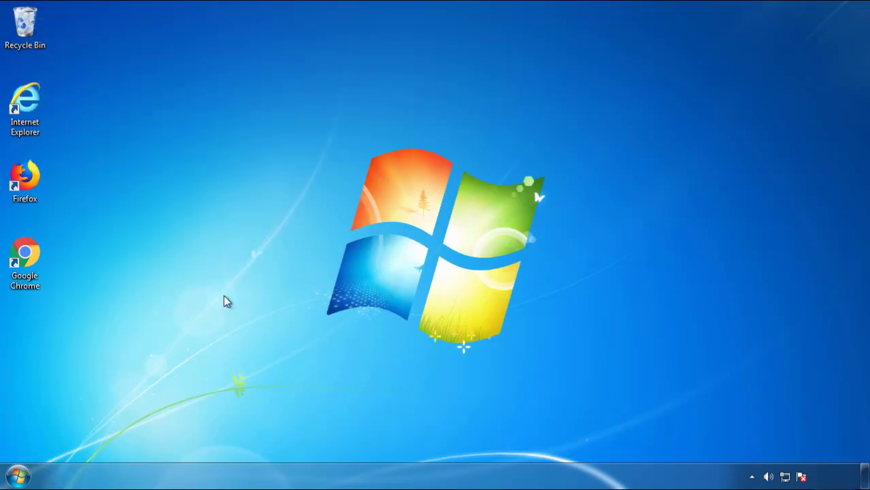
# Step: Restart Windows 7 from the Start menu and select Safe Mode in the boot options
pyautogui.click(16, 477)
pyautogui.click(236, 442)
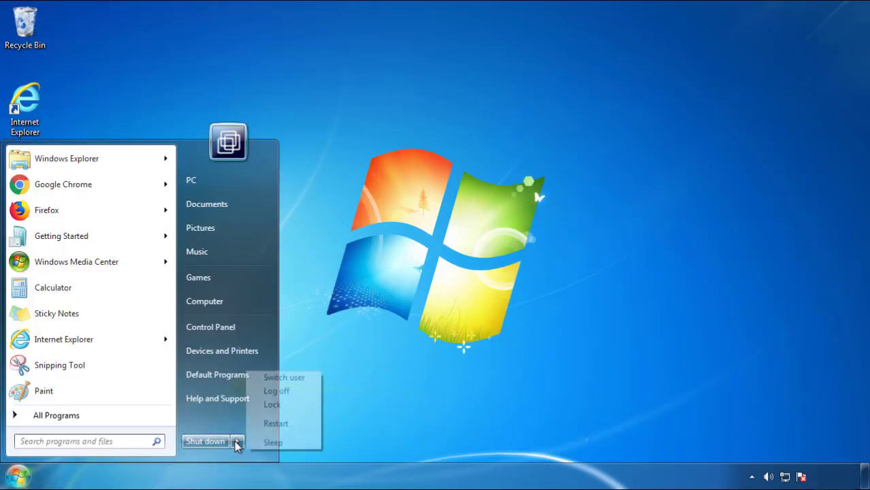
pyautogui.click(275, 423)
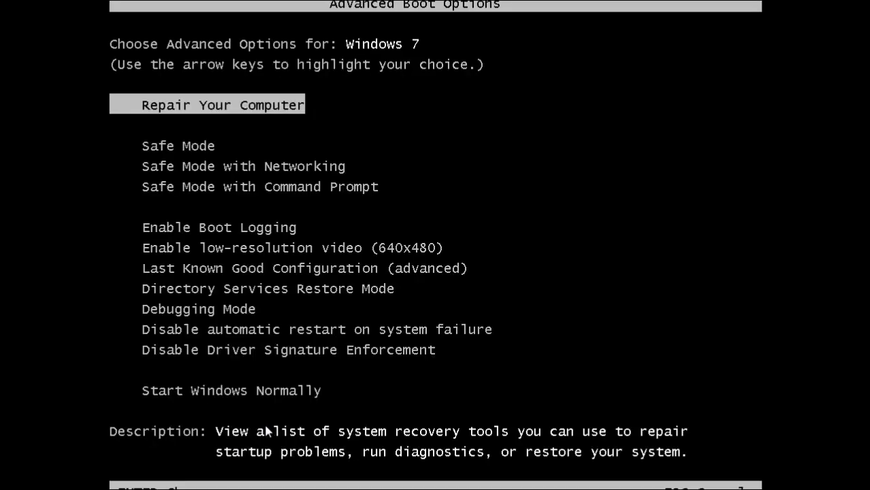
pyautogui.press('Down')
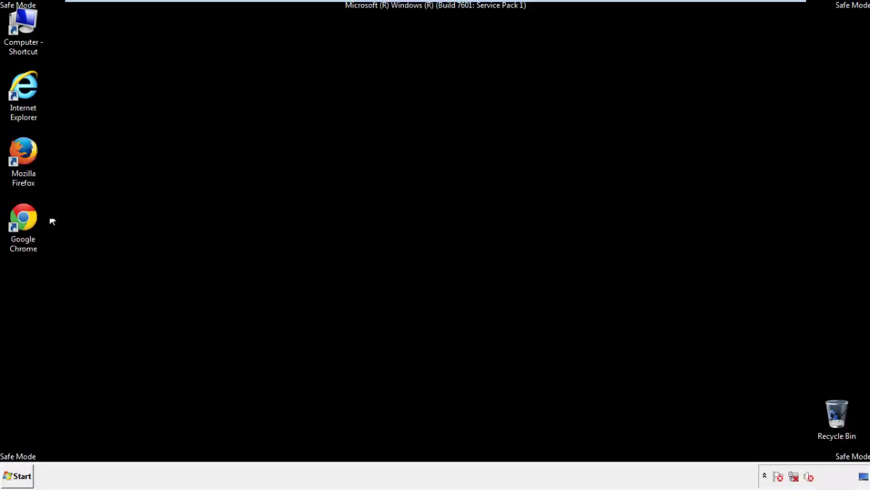
# Step: Launch Firefox, decline the default-browser prompt, and show the Menu Bar
pyautogui.doubleClick(27, 156)
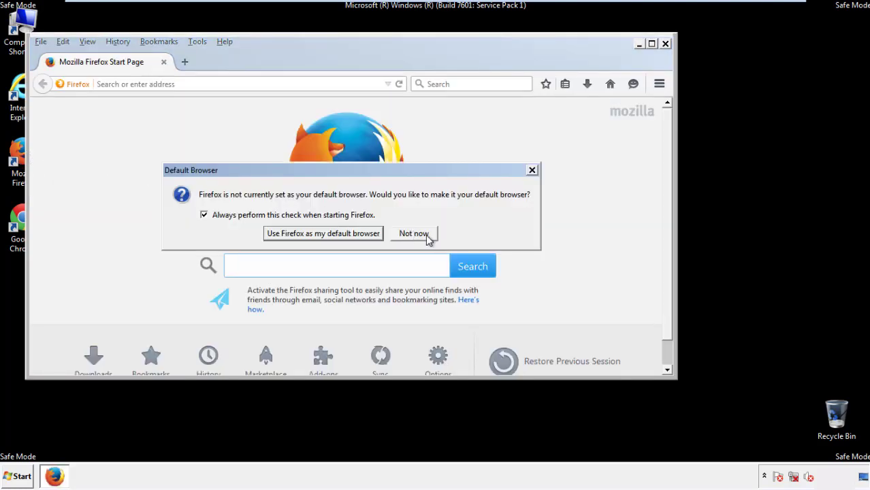
pyautogui.click(424, 233)
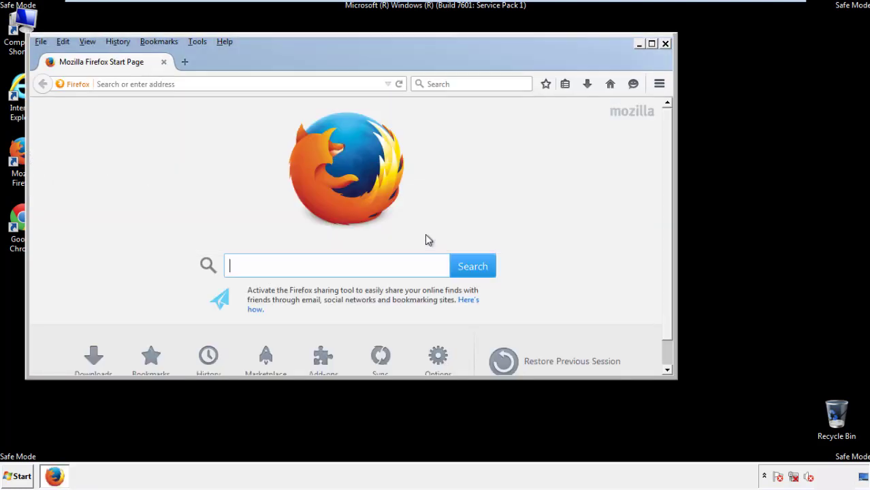
pyautogui.rightClick(266, 54)
pyautogui.click(292, 102)
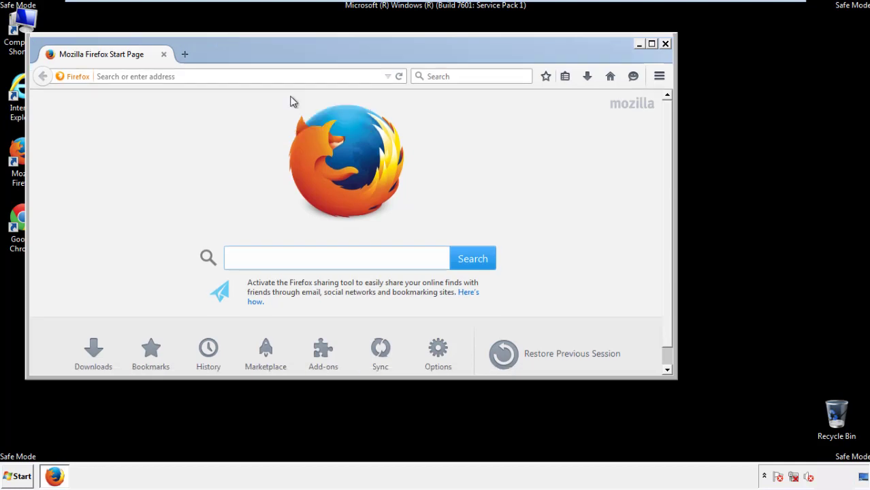
pyautogui.rightClick(273, 56)
pyautogui.click(291, 107)
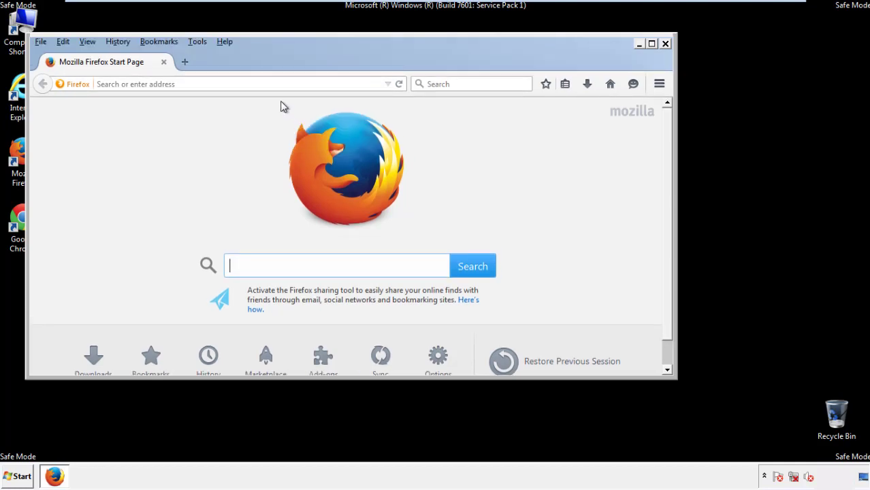
# Step: Clear Firefox's recent history for Everything, including Offline Website Data and Site Preferences
pyautogui.click(123, 43)
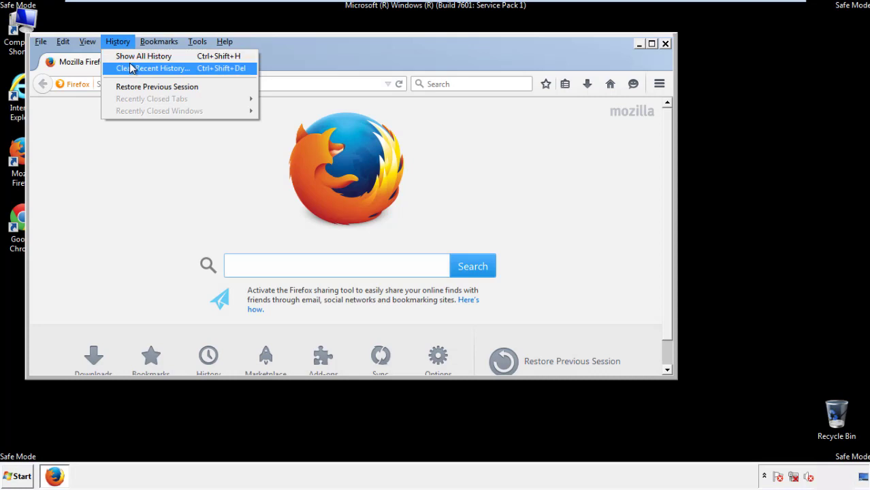
pyautogui.click(132, 68)
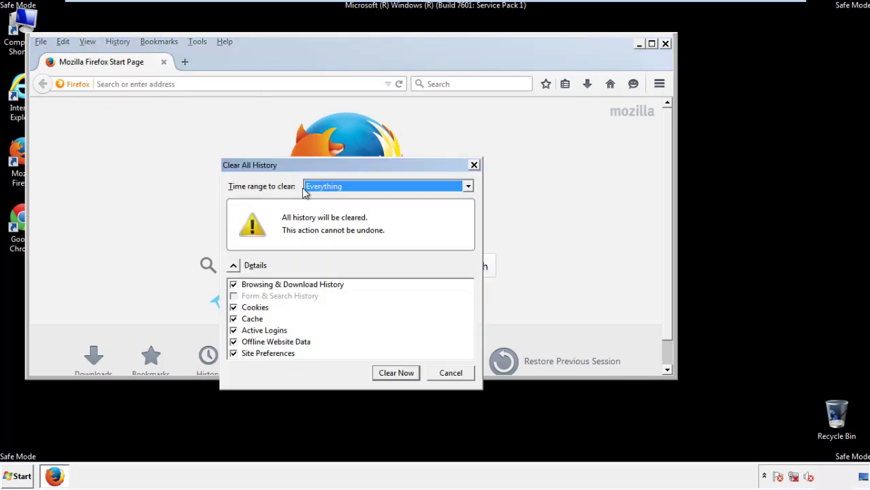
pyautogui.click(323, 188)
pyautogui.click(326, 256)
pyautogui.click(233, 342)
pyautogui.click(233, 342)
pyautogui.click(234, 354)
pyautogui.click(234, 354)
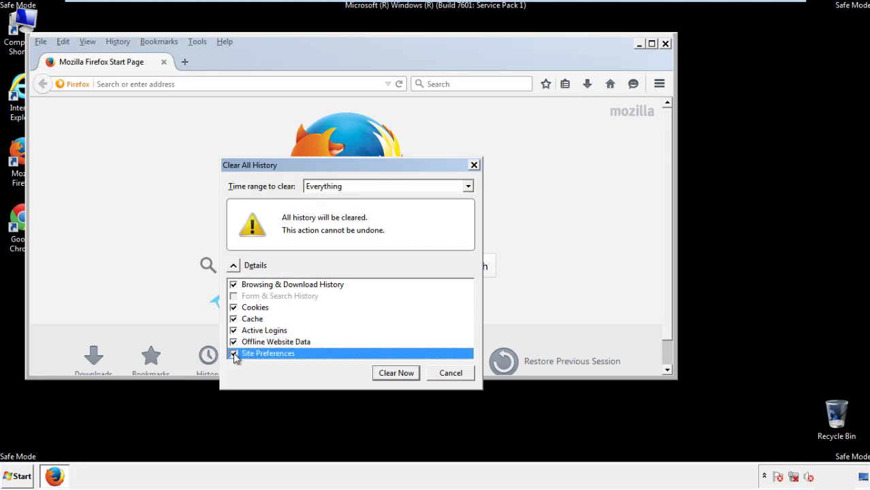
pyautogui.click(394, 373)
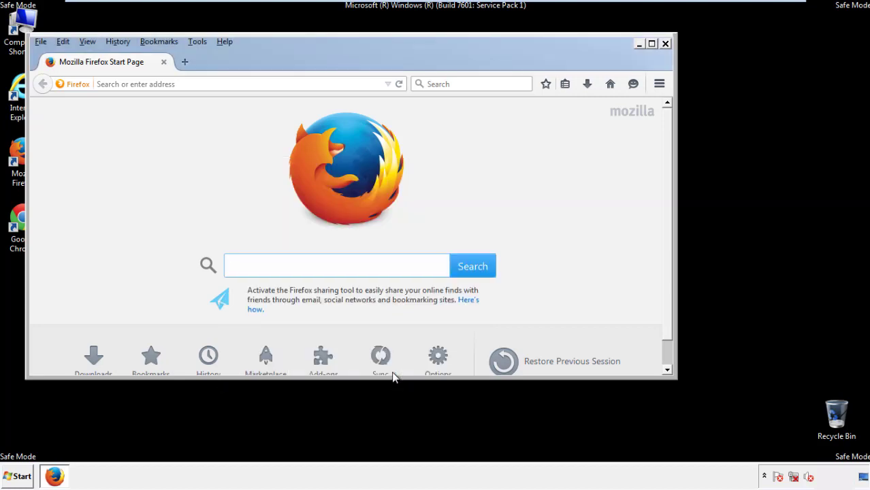
# Step: Refresh Firefox from Troubleshooting Information, finish the Import Wizard, decline default browser, and close Firefox
pyautogui.click(224, 42)
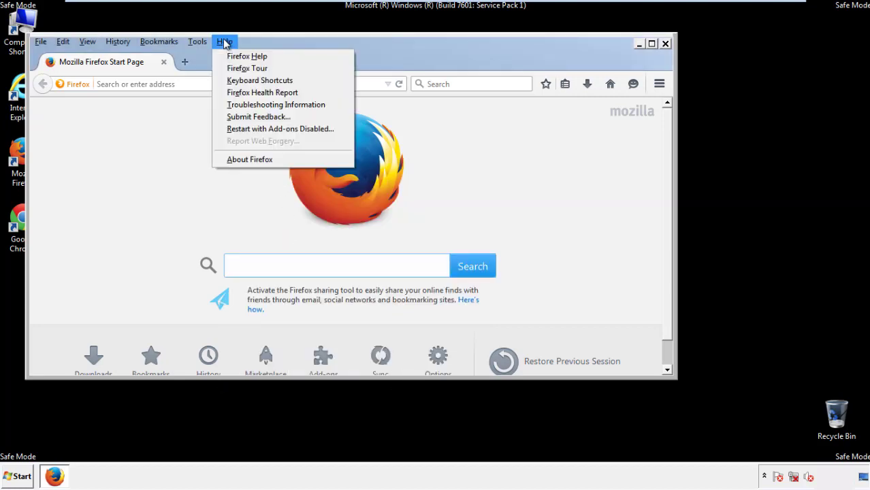
pyautogui.click(252, 105)
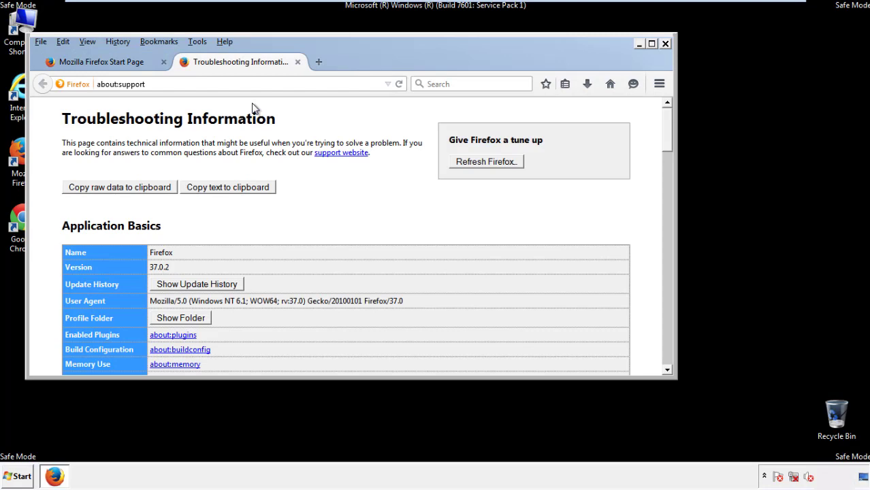
pyautogui.click(505, 166)
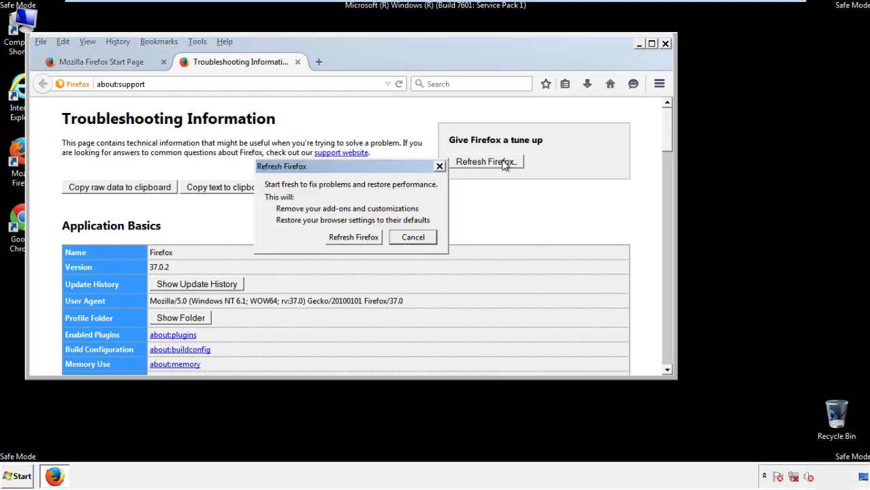
pyautogui.click(353, 236)
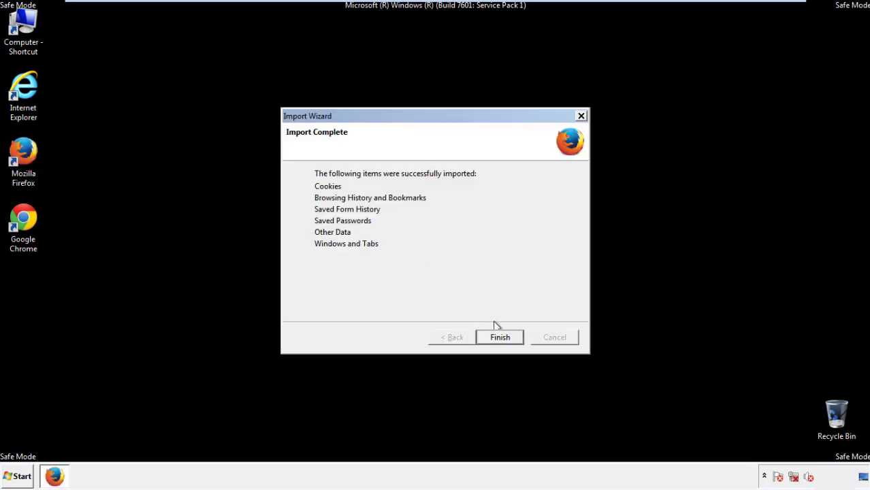
pyautogui.click(500, 338)
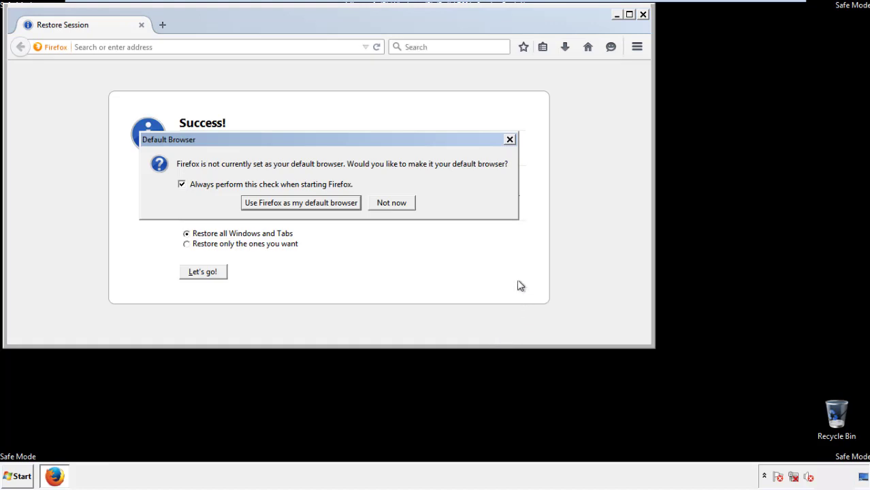
pyautogui.click(391, 204)
pyautogui.click(642, 14)
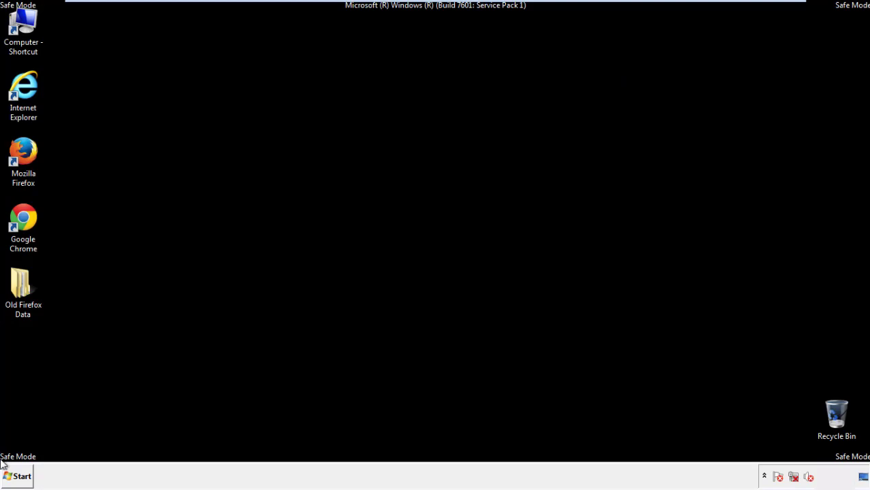
# Step: Launch Google Chrome and choose Don't ask again on the default-browser infobar
pyautogui.doubleClick(21, 218)
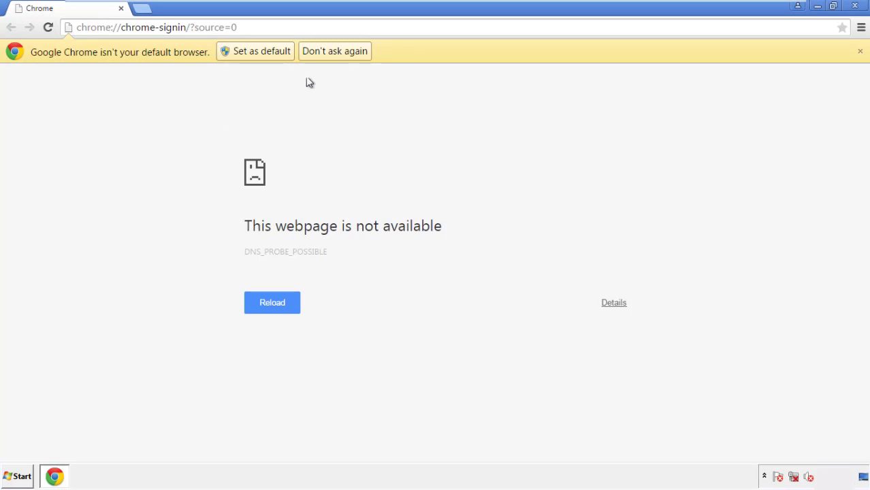
pyautogui.click(350, 52)
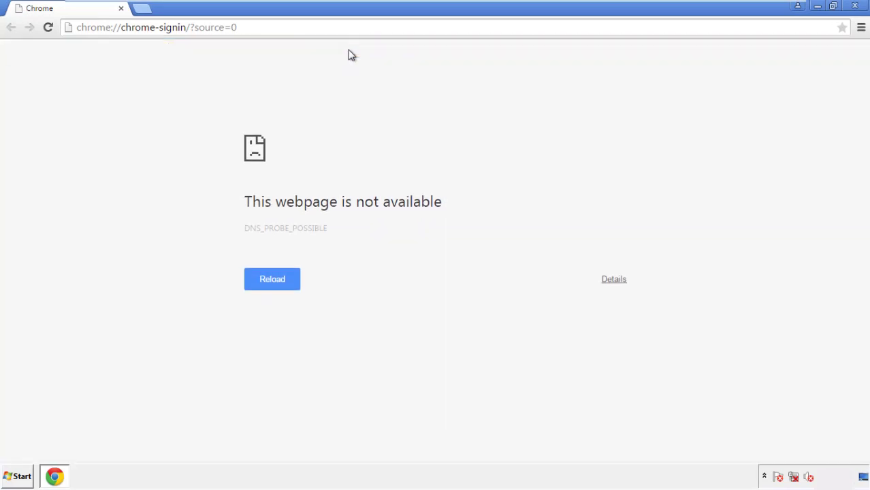
pyautogui.click(861, 29)
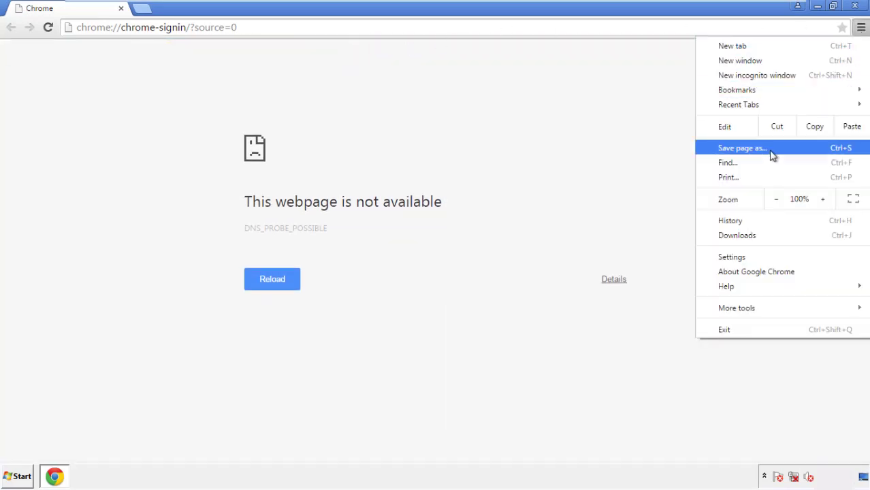
# Step: Clear Chrome's browsing data from the beginning of time, including autofill form data
pyautogui.click(735, 257)
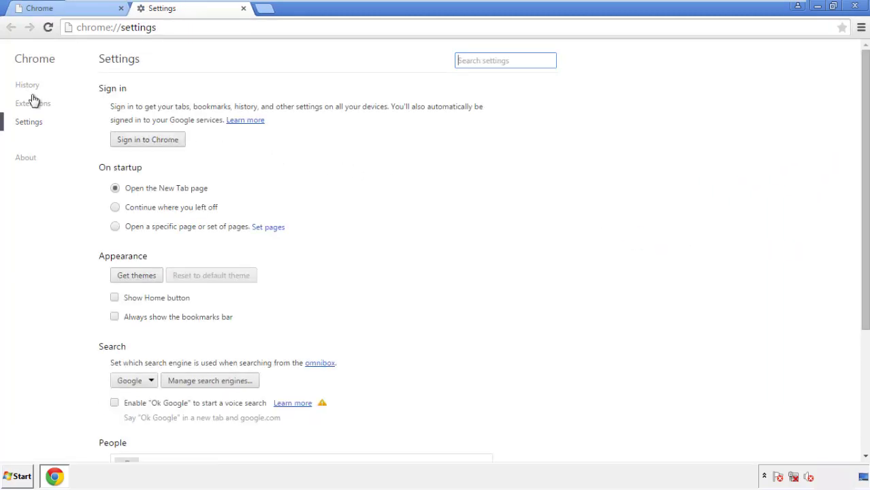
pyautogui.click(31, 87)
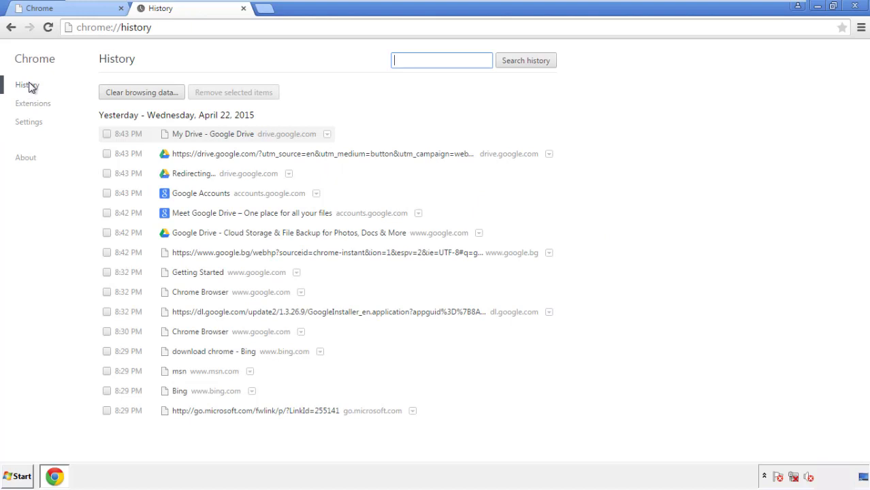
pyautogui.click(130, 95)
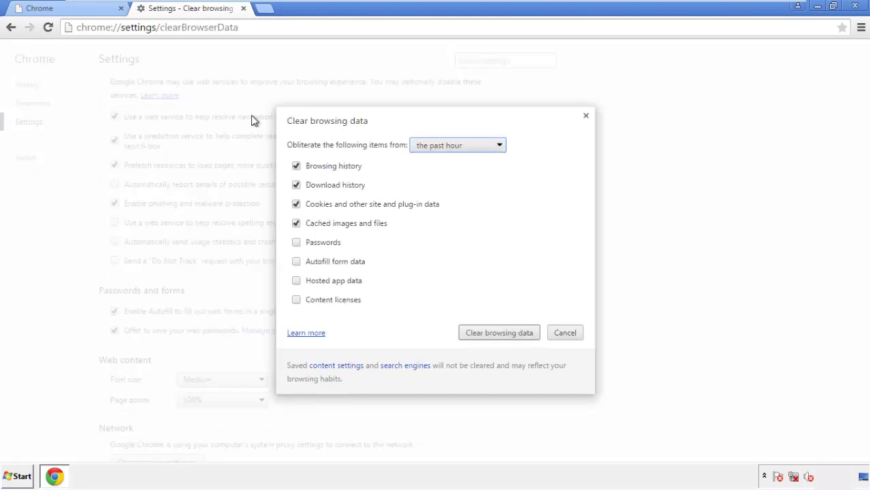
pyautogui.click(437, 144)
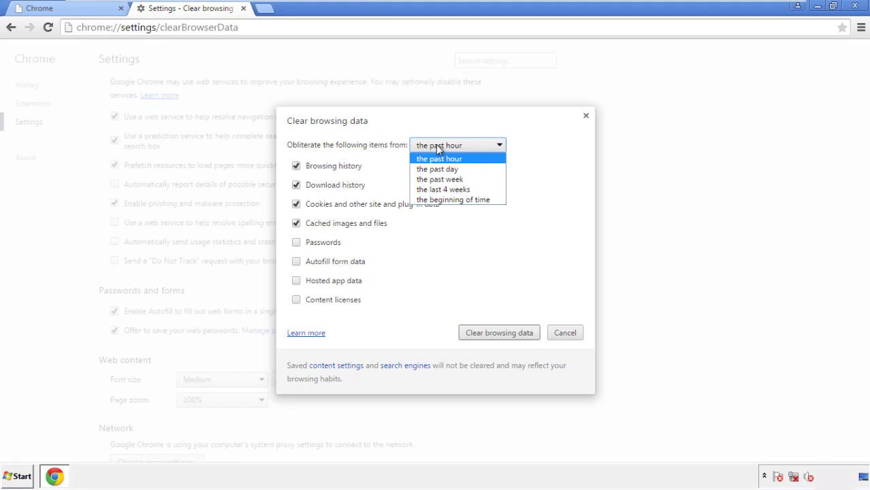
pyautogui.click(436, 201)
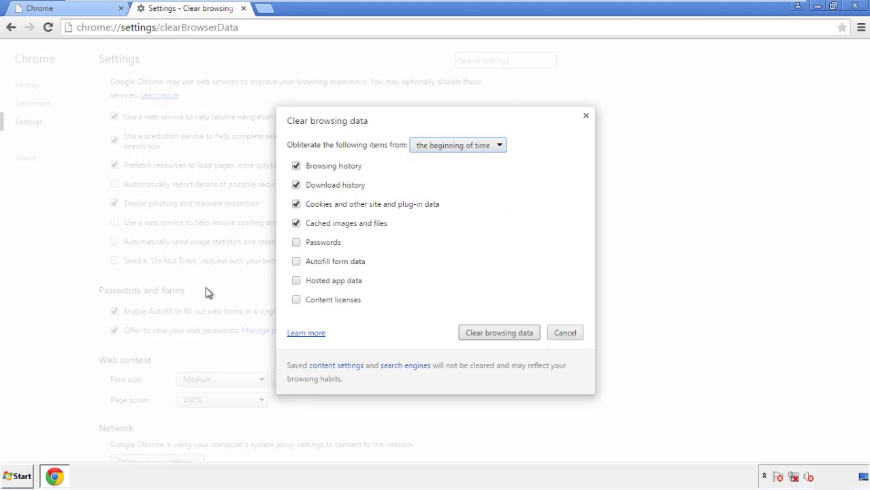
pyautogui.click(302, 265)
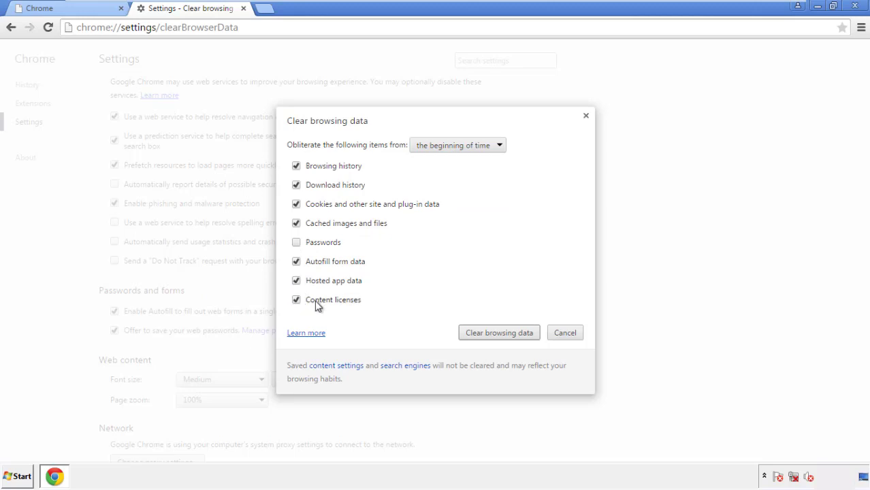
pyautogui.click(487, 335)
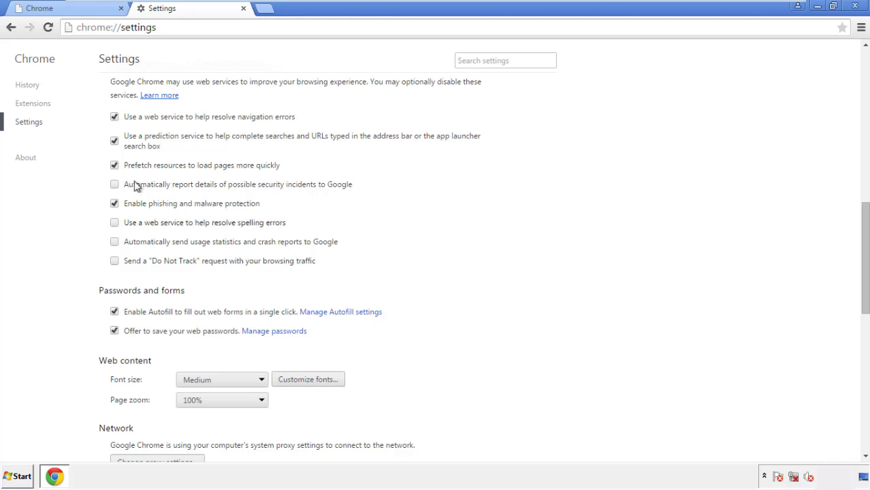
# Step: Reset Chrome's settings to their original defaults
pyautogui.moveTo(864, 216); pyautogui.dragTo(862, 365)
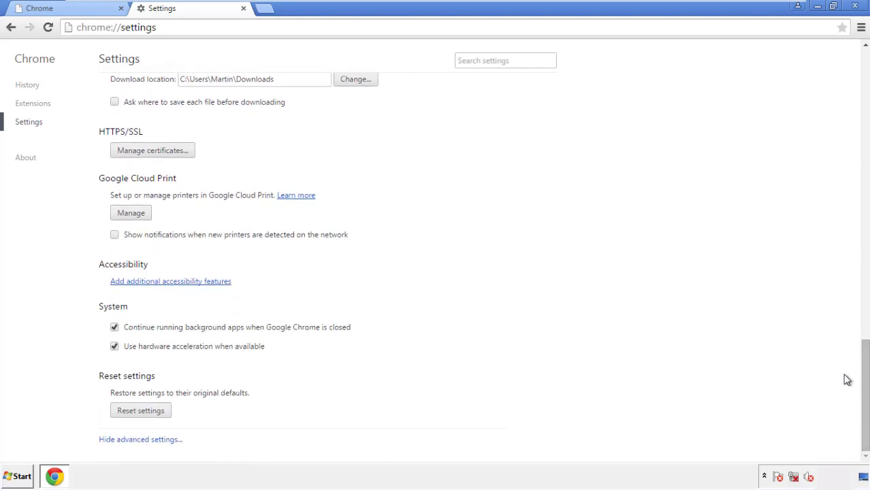
pyautogui.click(163, 414)
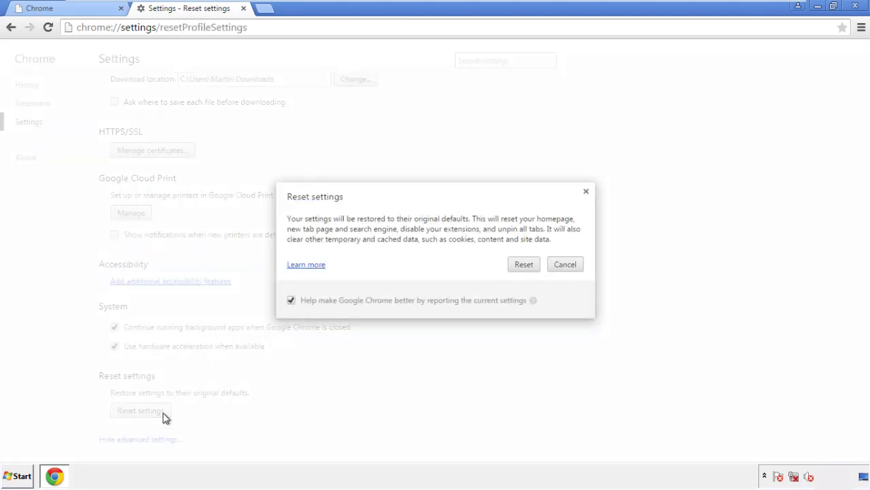
pyautogui.click(524, 265)
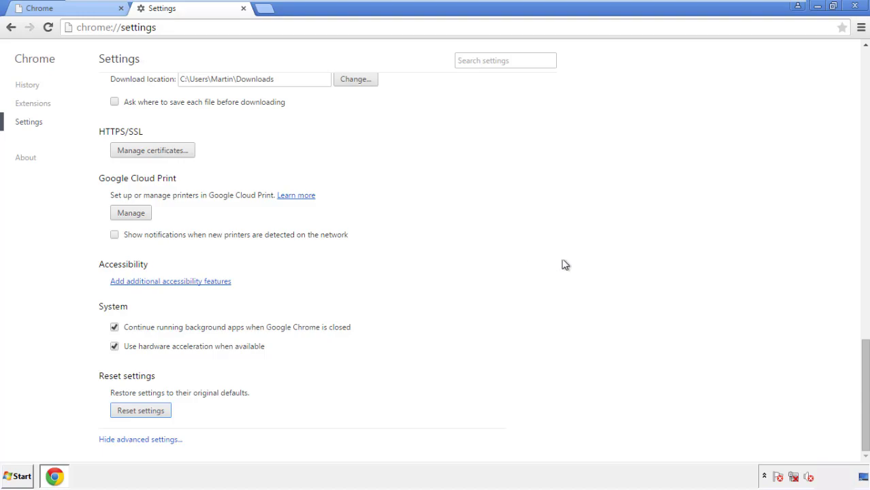
# Step: Close Google Chrome and relaunch Mozilla Firefox from the desktop
pyautogui.click(852, 5)
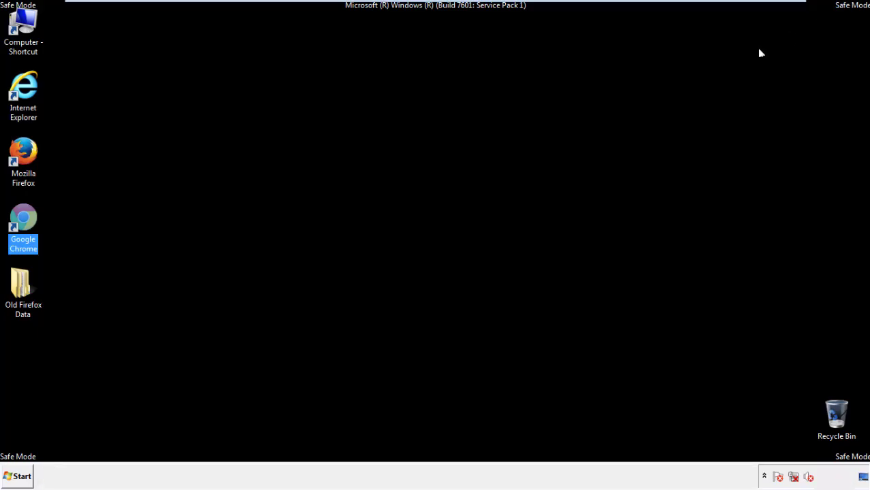
pyautogui.click(470, 220)
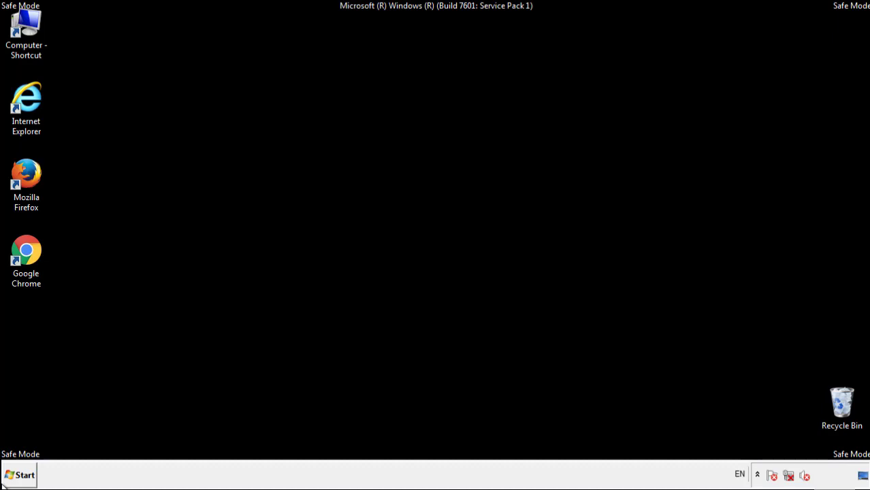
pyautogui.doubleClick(34, 169)
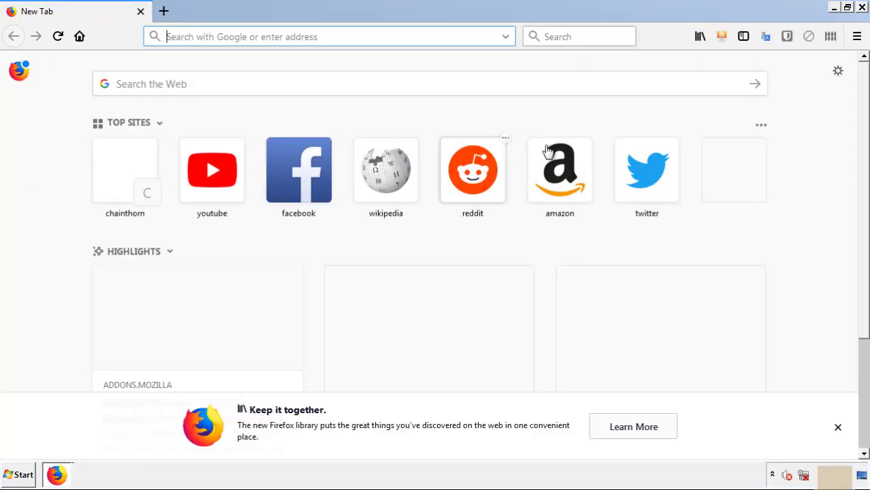
# Step: Remove the Search Mine extension in Firefox's Add-ons Manager, then close Firefox
pyautogui.click(857, 36)
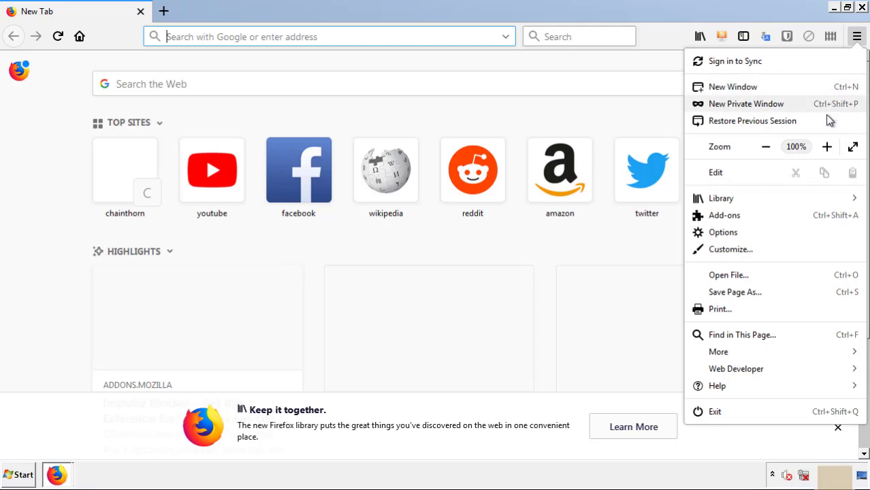
pyautogui.click(802, 221)
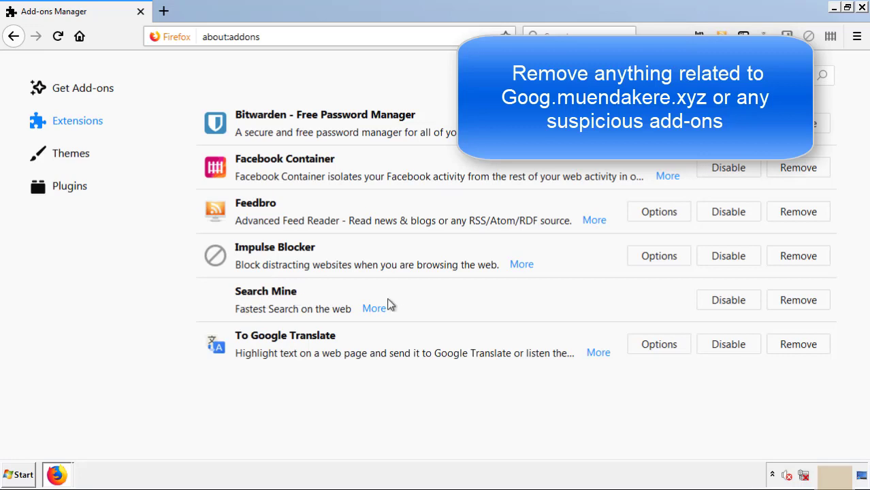
pyautogui.click(793, 307)
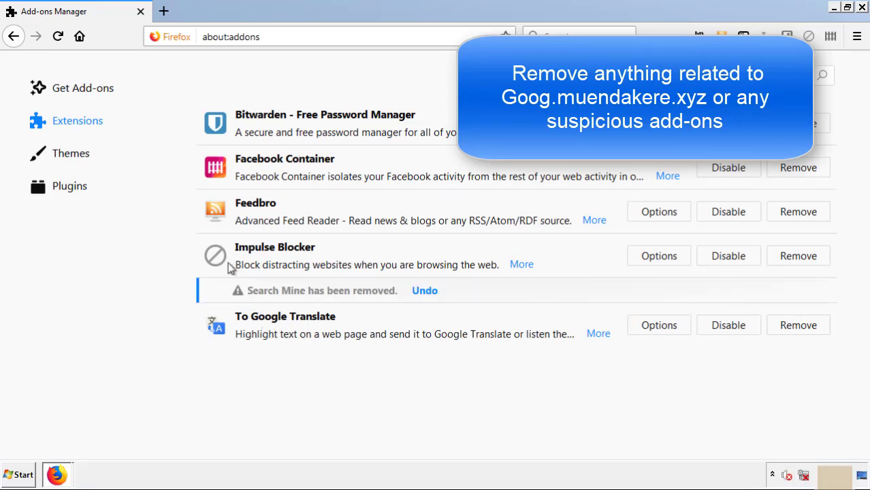
pyautogui.click(862, 9)
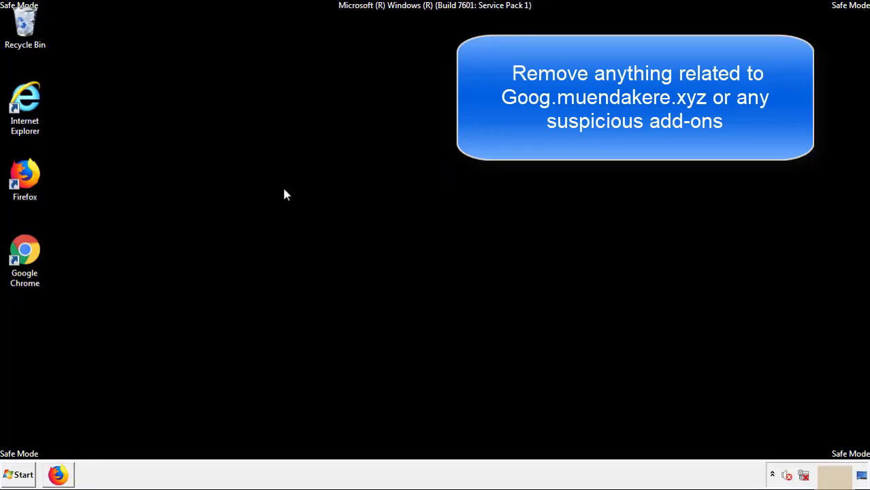
# Step: Reopen Chrome, go to More tools > Extensions, and remove Search Mine, confirming the prompt
pyautogui.doubleClick(24, 265)
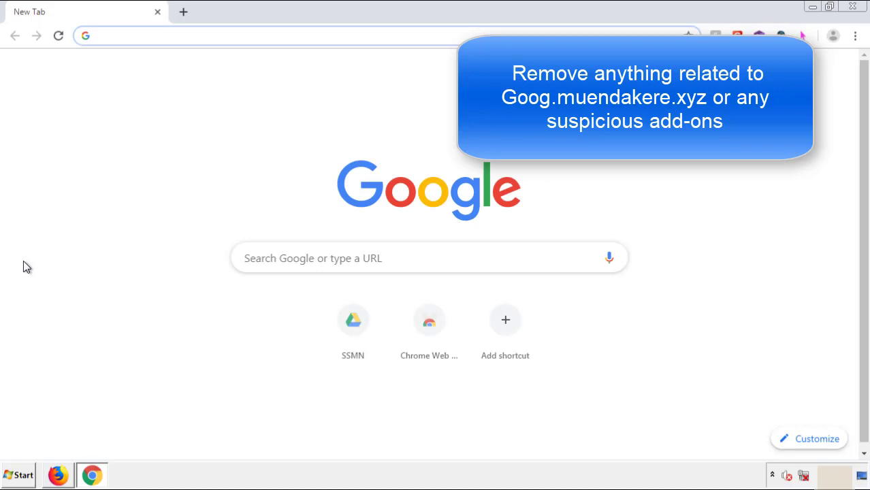
pyautogui.click(855, 35)
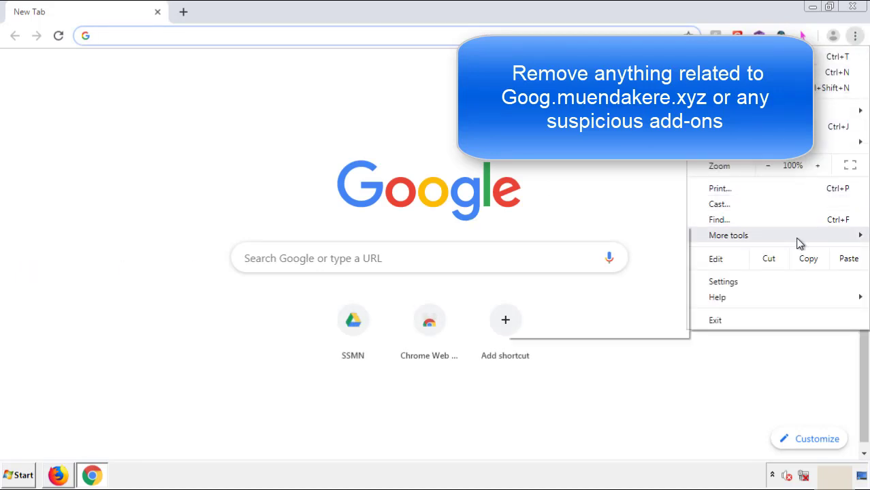
pyautogui.moveTo(780, 238)
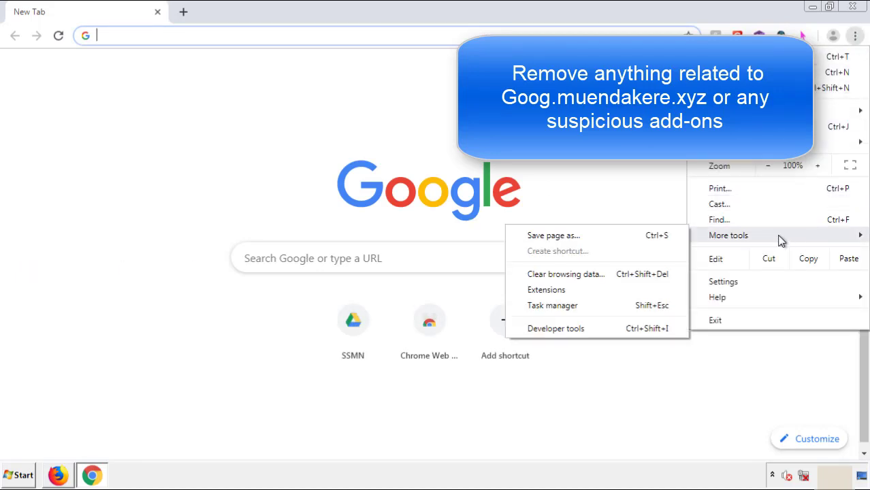
pyautogui.click(553, 289)
pyautogui.scroll(-10, 246, 227)
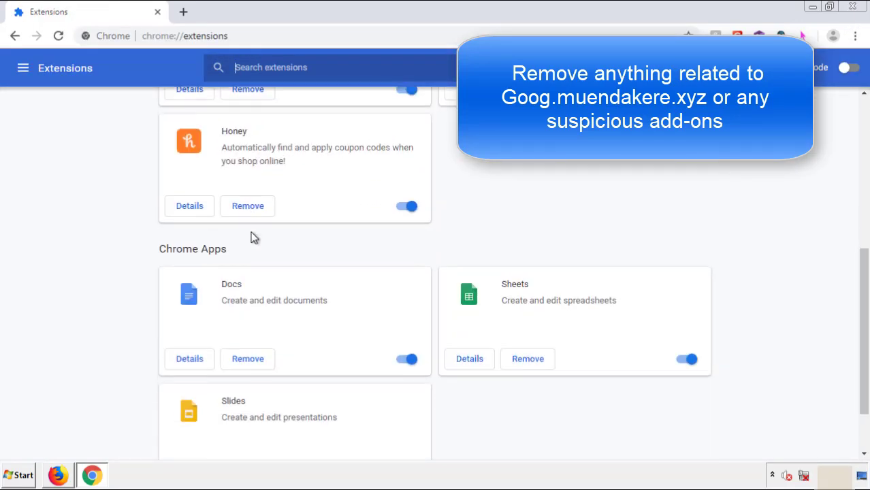
pyautogui.scroll(10, 330, 249)
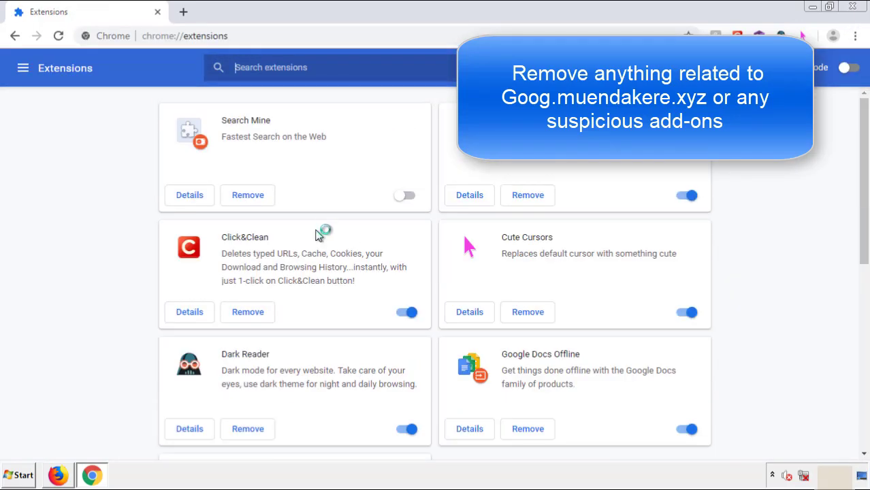
pyautogui.click(246, 197)
pyautogui.press('Return')
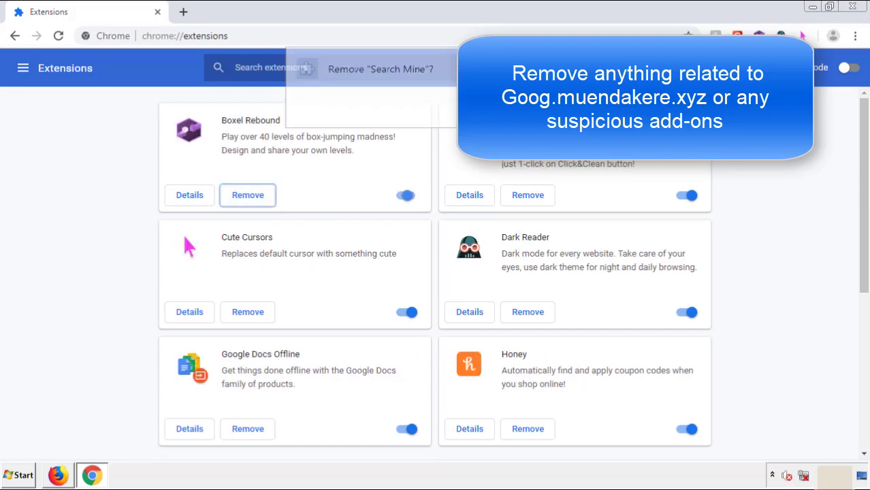
# Step: Close Chrome and restart Windows from the Start menu's Shut down options to exit Safe Mode
pyautogui.click(855, 7)
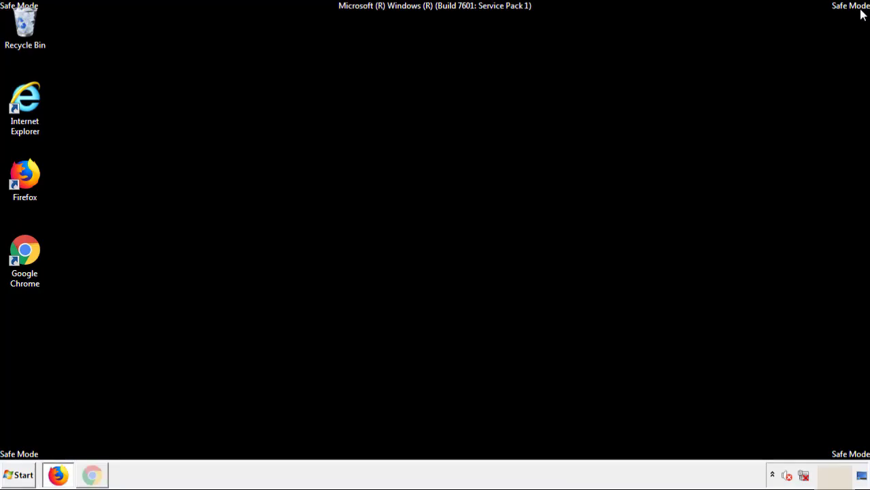
pyautogui.click(22, 476)
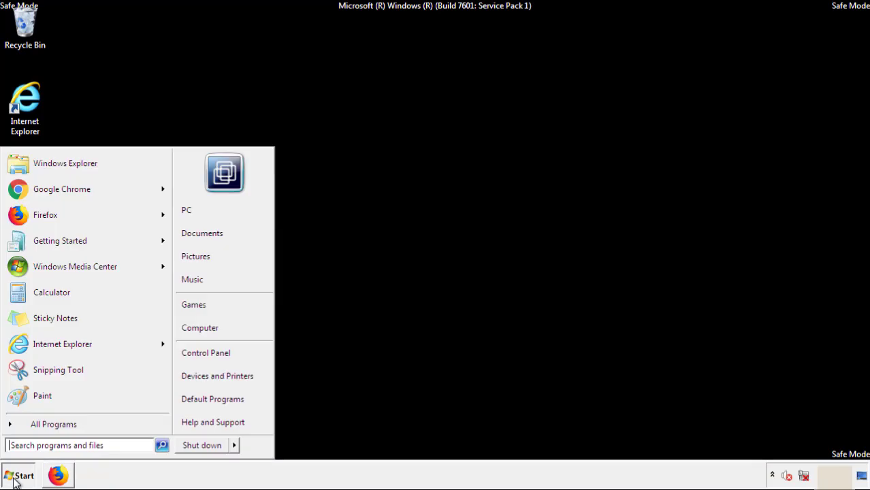
pyautogui.moveTo(235, 447)
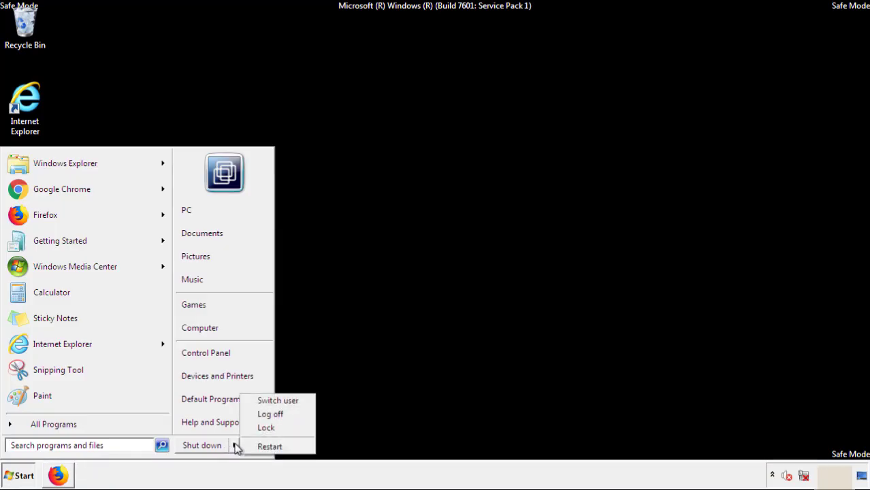
pyautogui.click(269, 447)
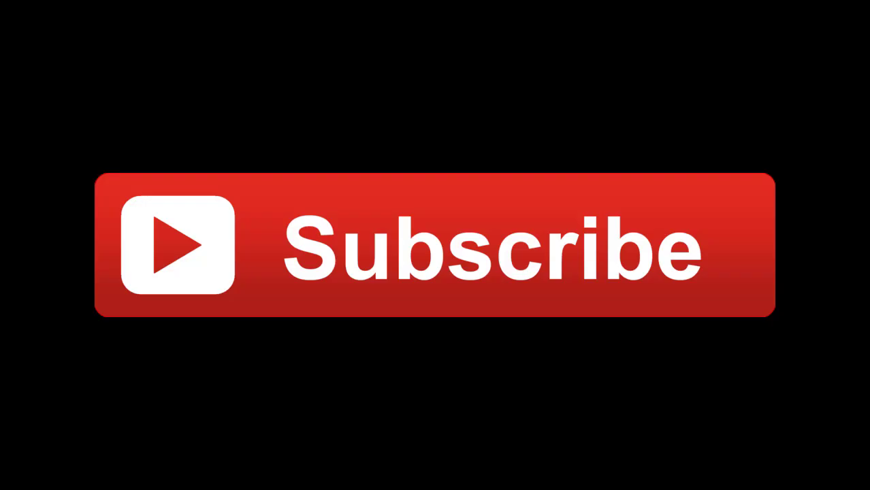